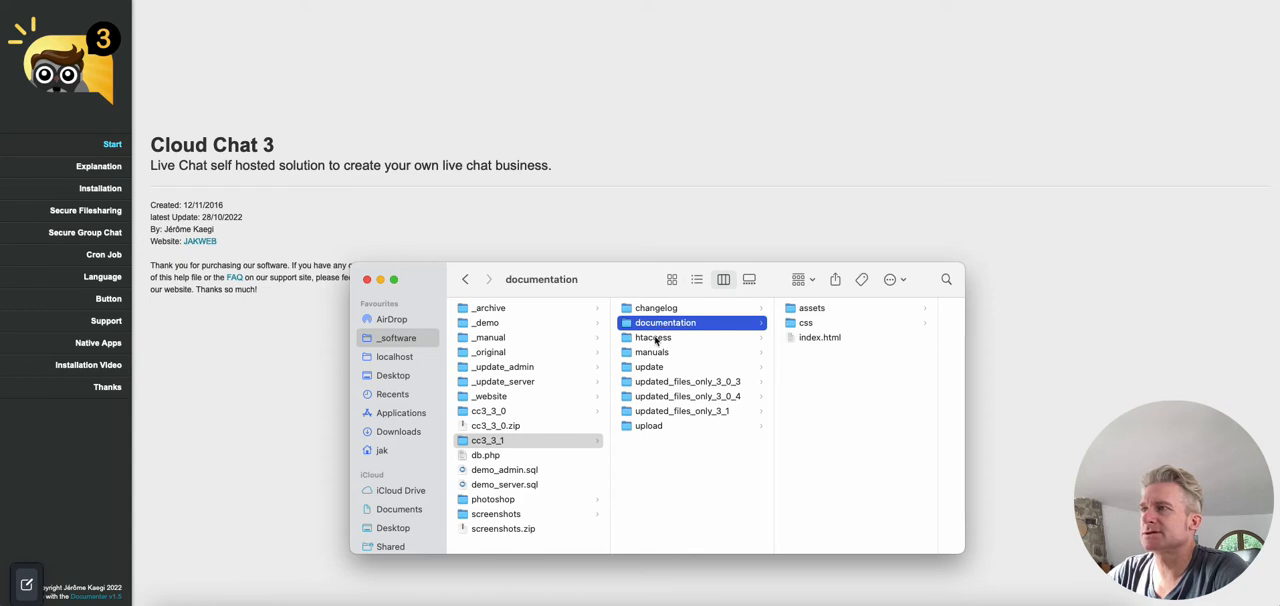
Step: Review the documentation index.html and the manuals folder in the cc3_3_1 package, and select everything in its upload folder
{"action": "left_click", "coordinate": [858, 342]}
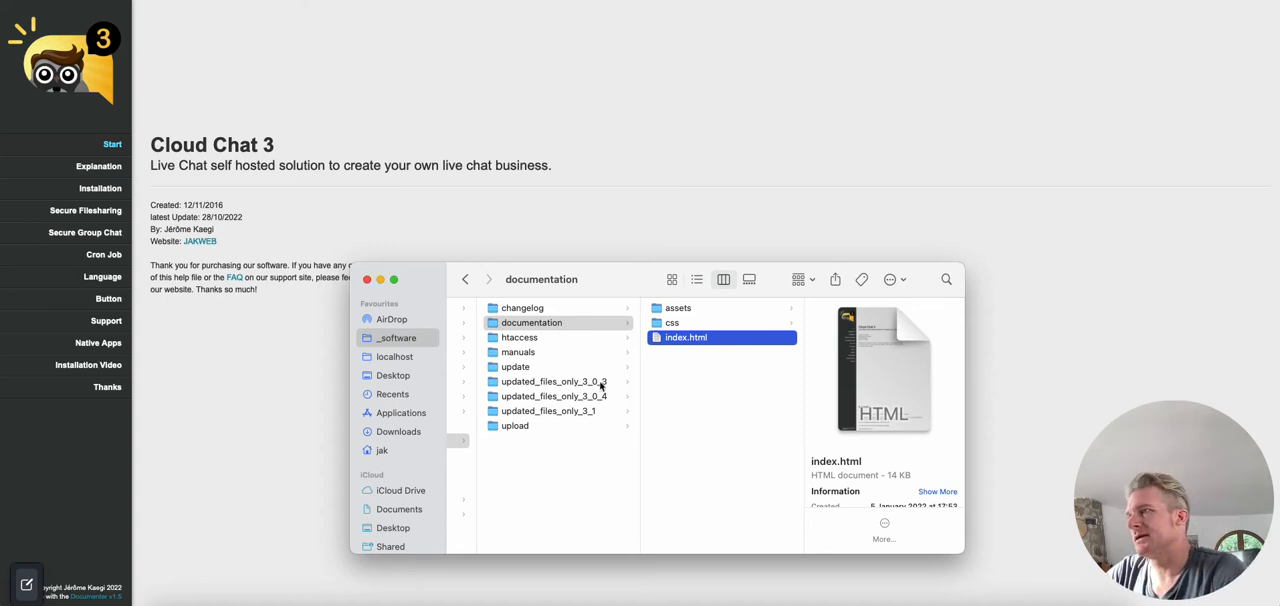
{"action": "left_click", "coordinate": [533, 353]}
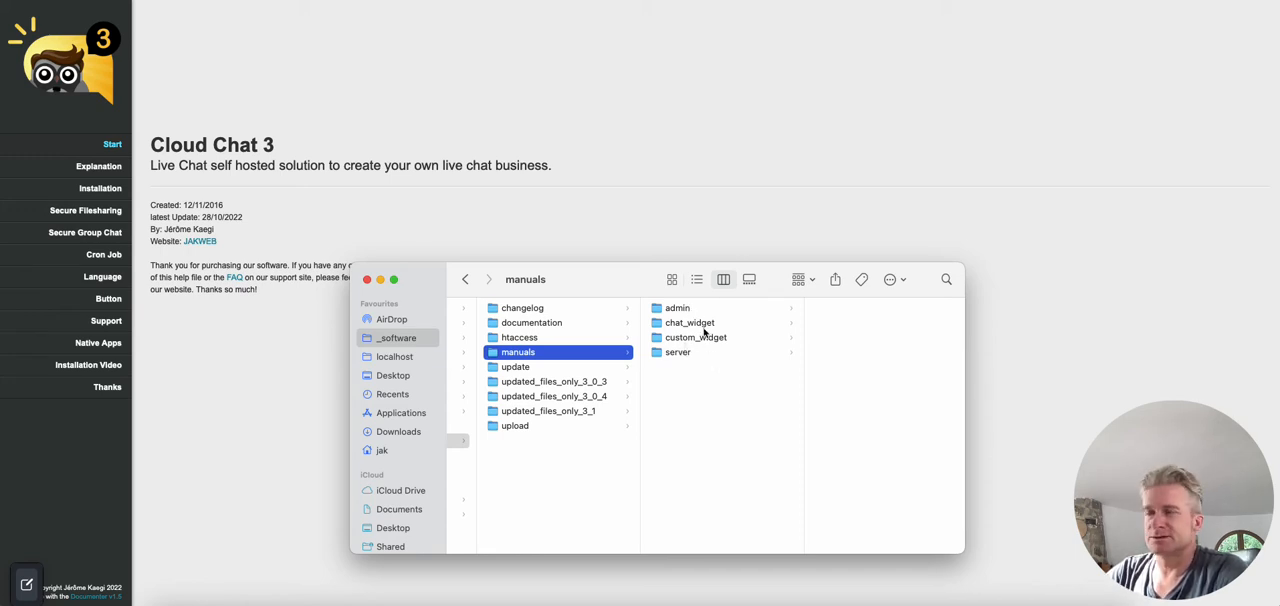
{"action": "left_click", "coordinate": [515, 426]}
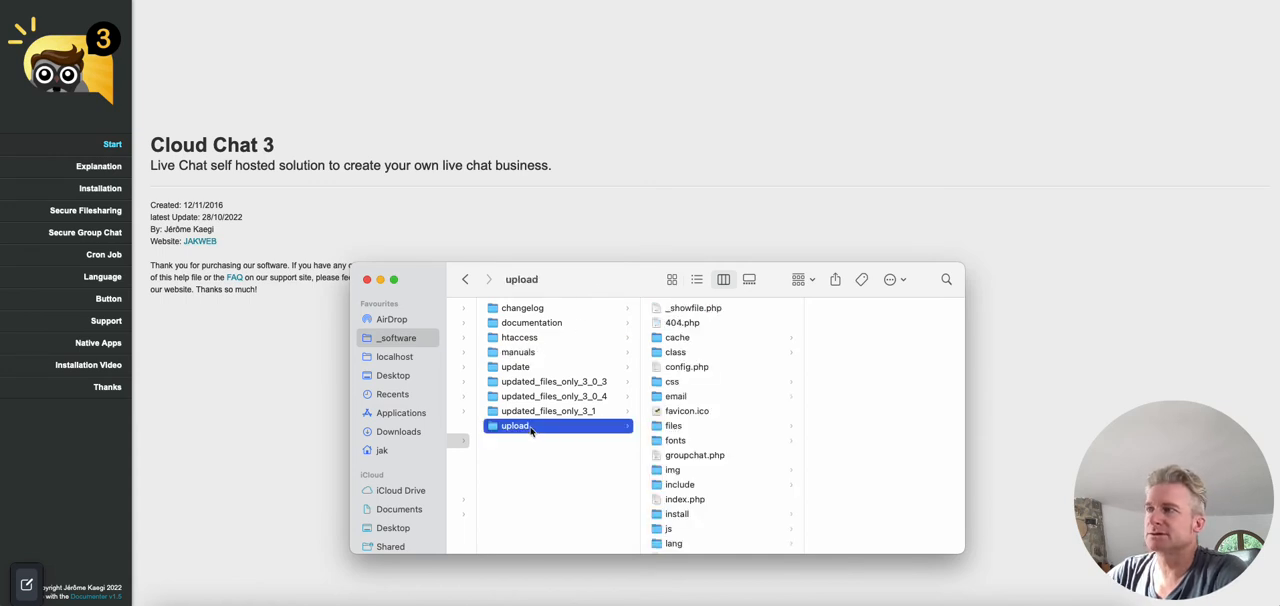
{"action": "left_click", "coordinate": [672, 325]}
{"action": "key", "text": "super+a"}
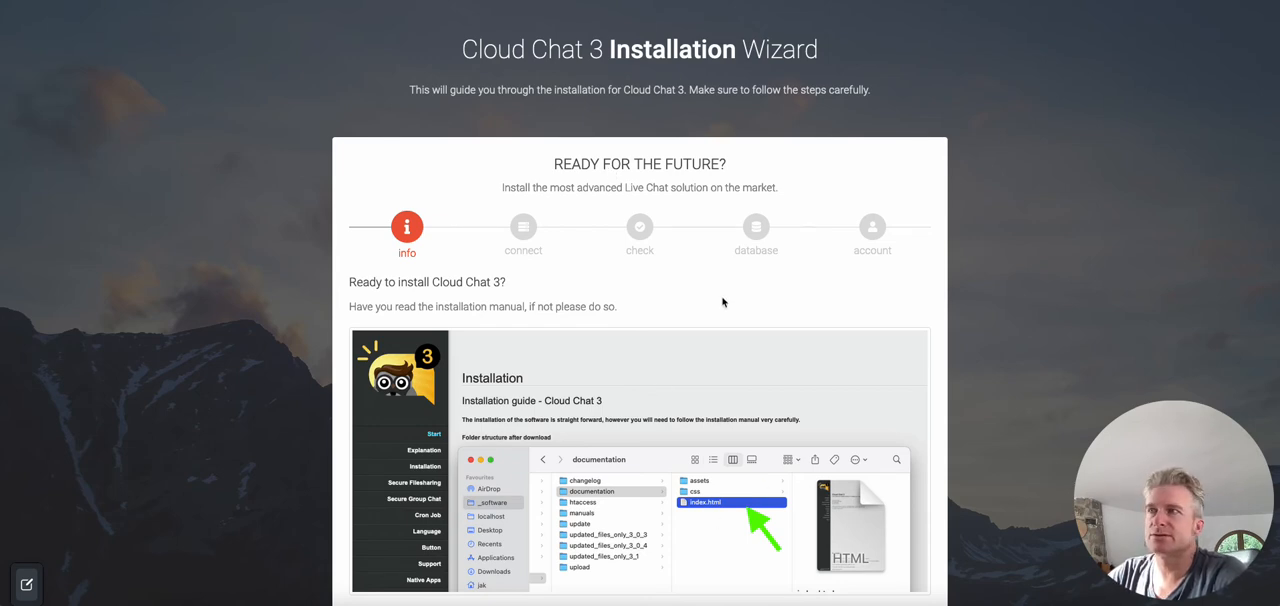
Step: Start the database connection setup and set Database 1's host to localhost and its port to 3306
{"action": "scroll", "coordinate": [723, 300], "scroll_direction": "down", "scroll_amount": 3}
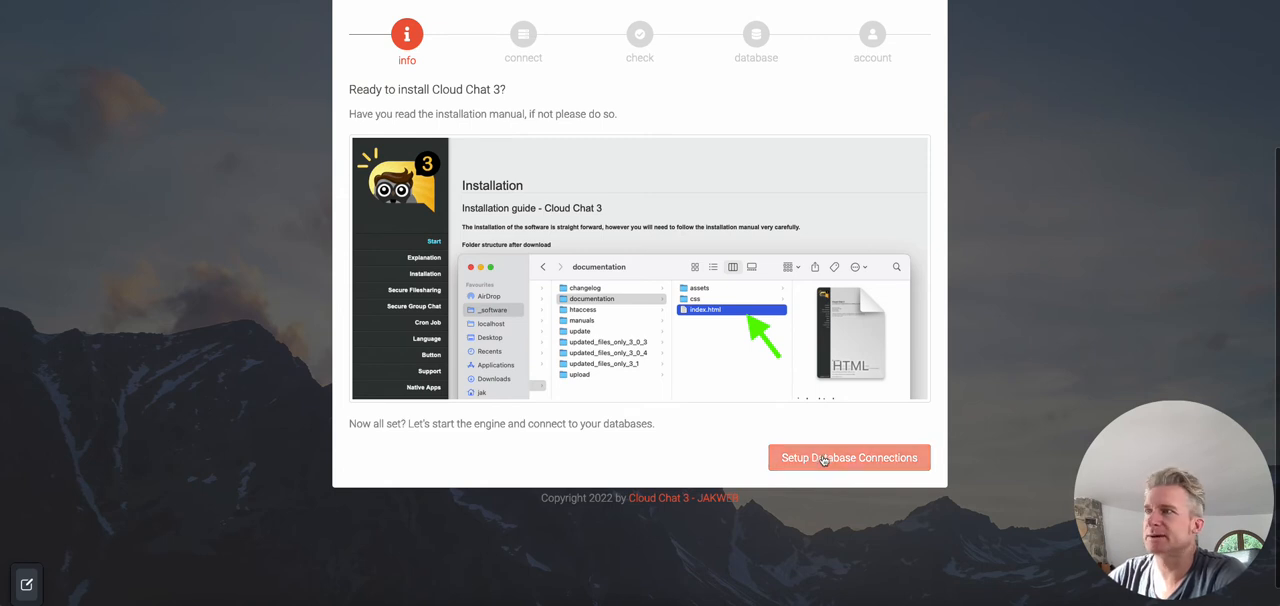
{"action": "left_click", "coordinate": [823, 458]}
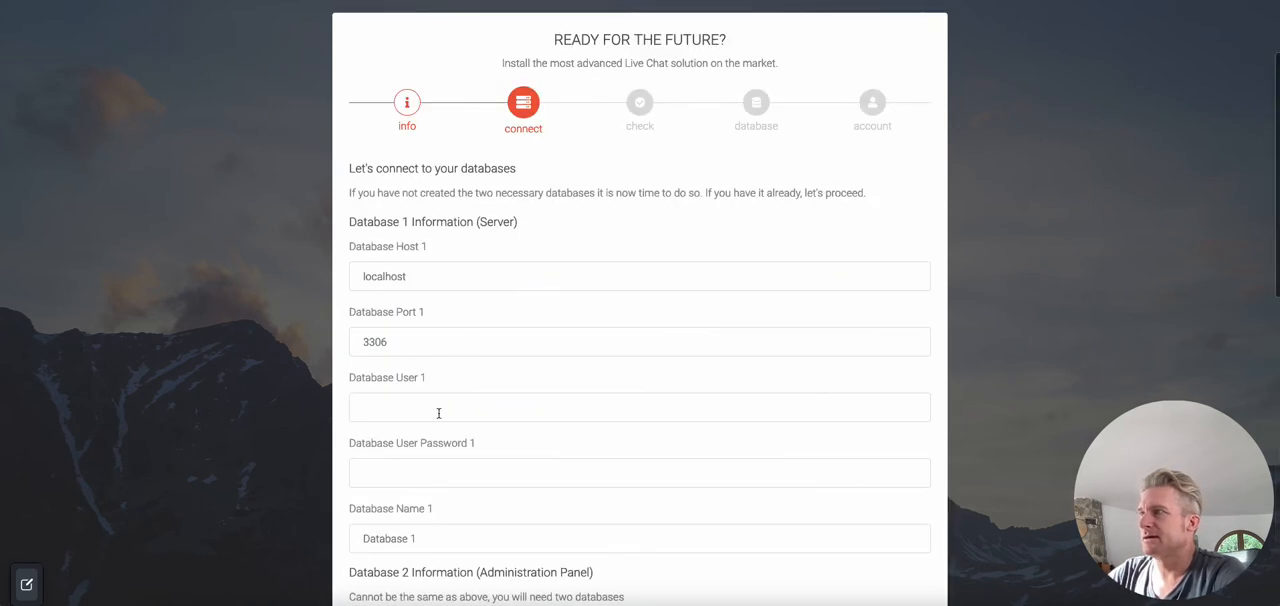
{"action": "left_click", "coordinate": [439, 285]}
{"action": "type", "text": "localhost"}
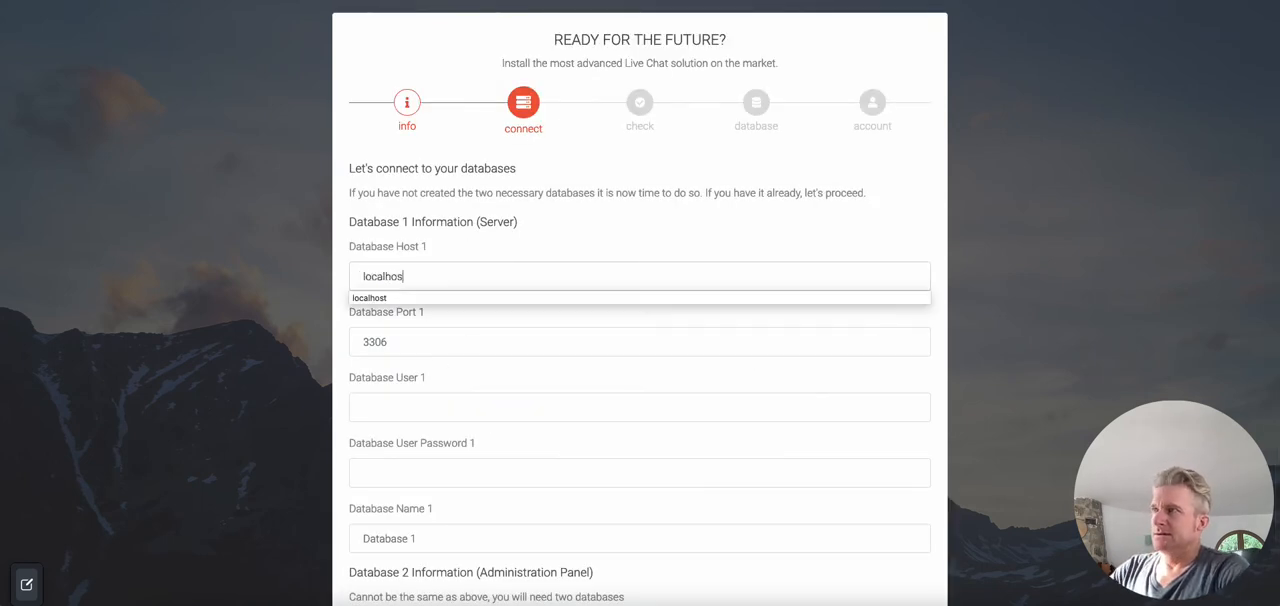
{"action": "key", "text": "Tab"}
{"action": "type", "text": "3"}
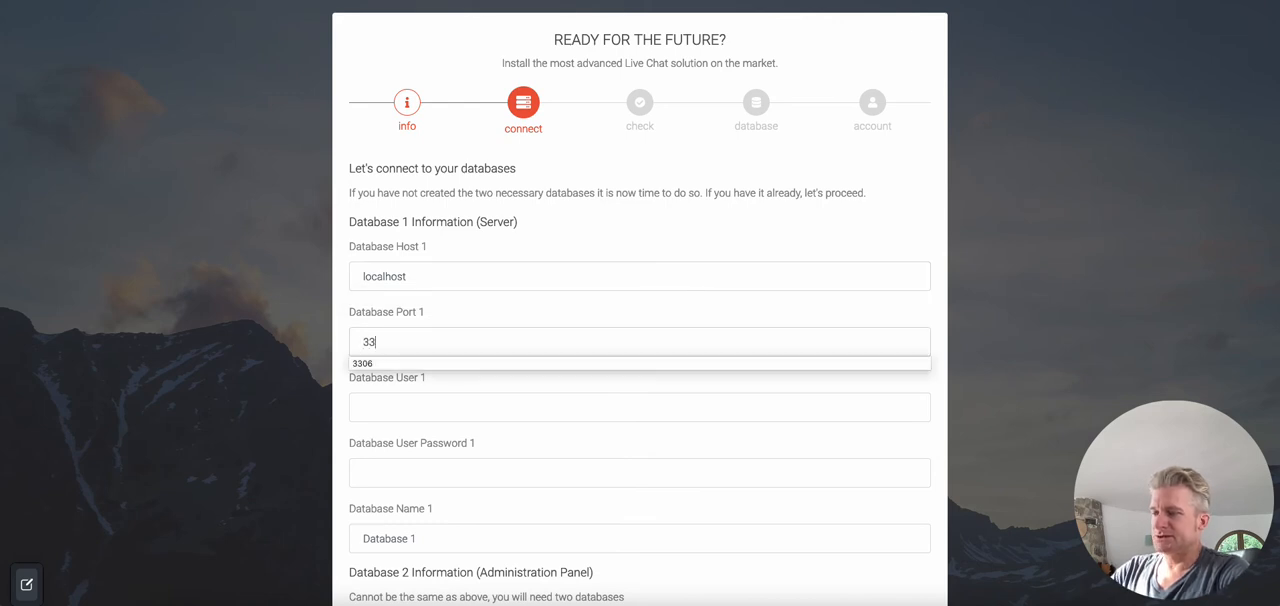
{"action": "type", "text": "306"}
{"action": "key", "text": "Tab"}
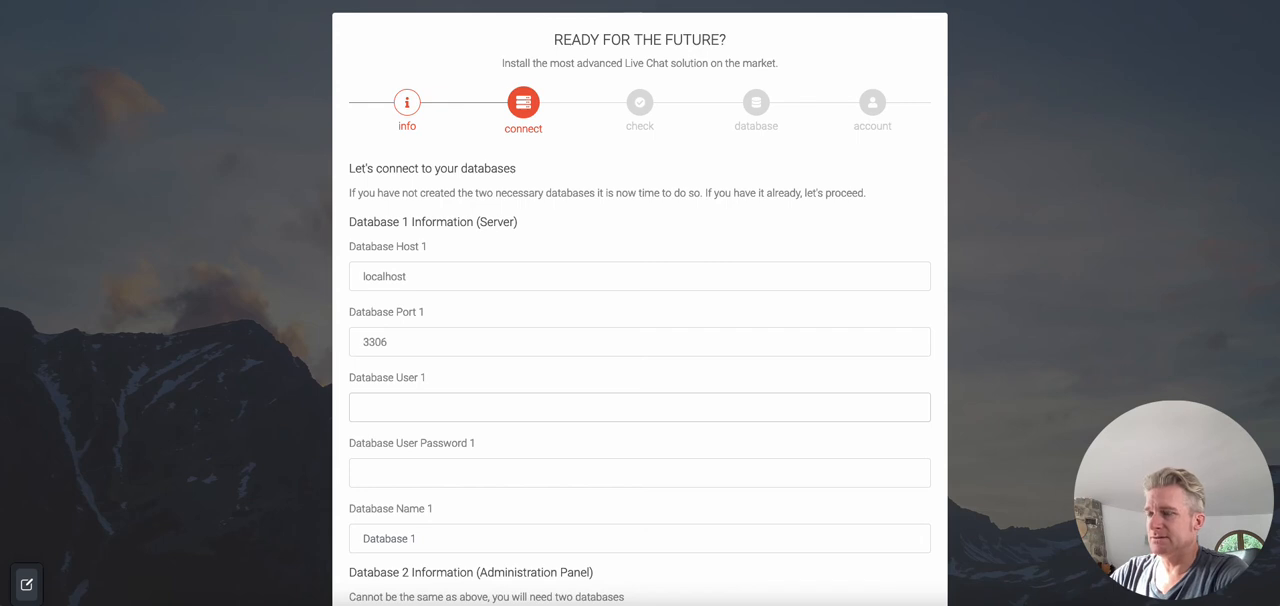
Step: Set Database 1's user to root, enter its user password, and name the database cloudchat3
{"action": "type", "text": "root"}
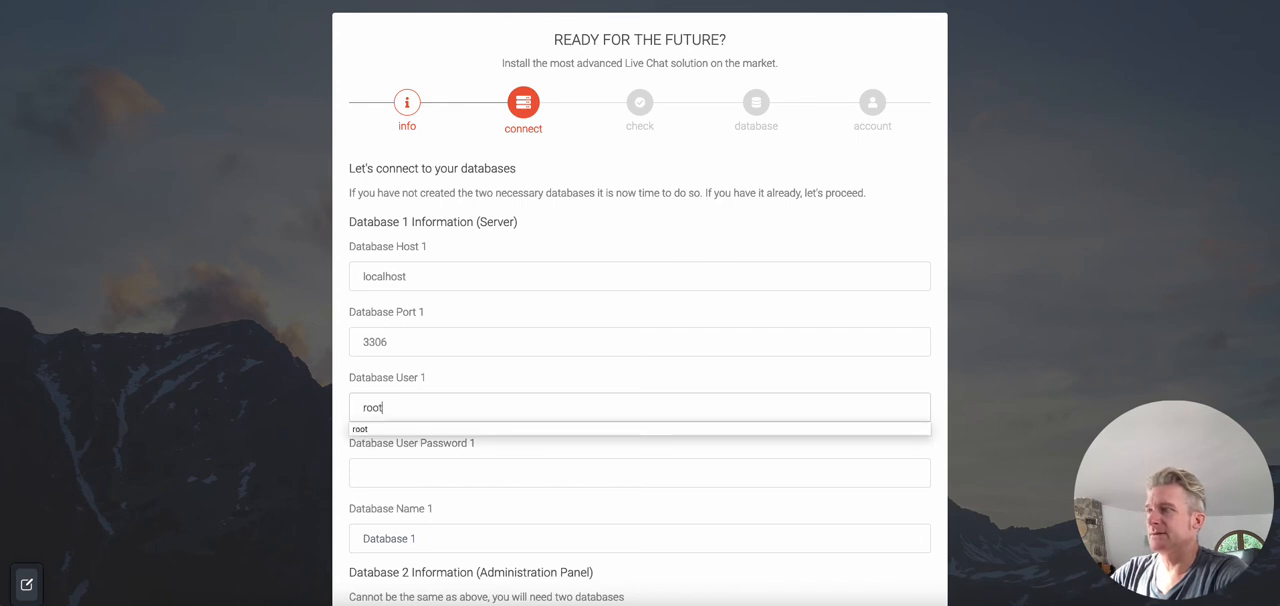
{"action": "key", "text": "Tab"}
{"action": "type", "text": "r"}
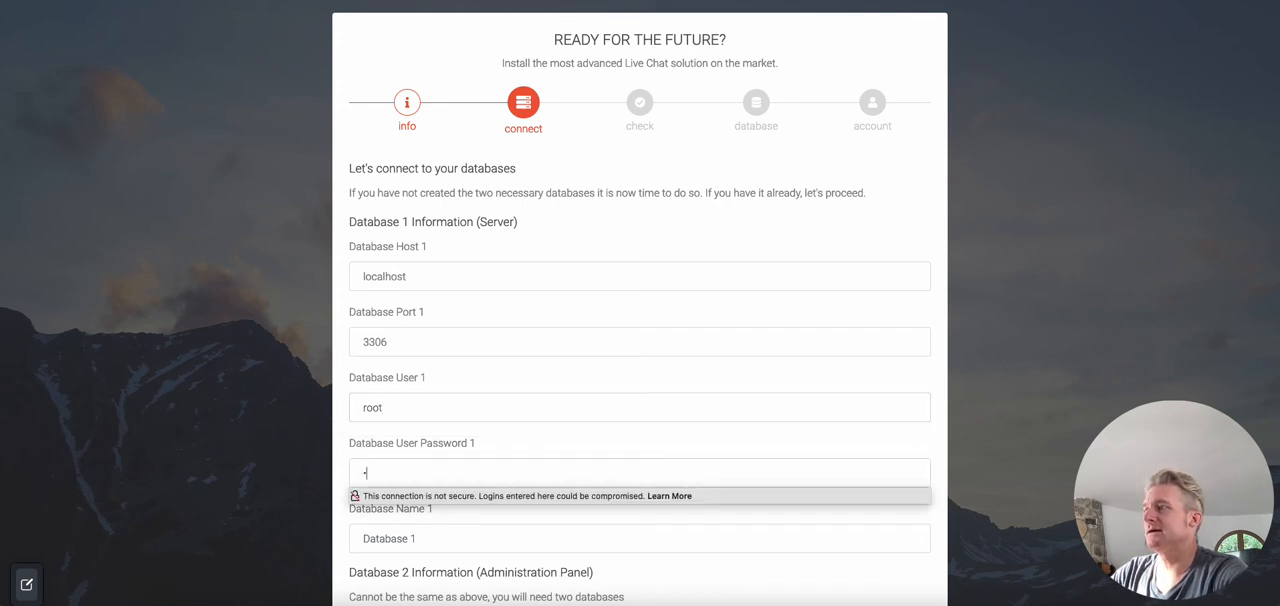
{"action": "type", "text": "oot"}
{"action": "key", "text": "Tab"}
{"action": "type", "text": "cloudchat3"}
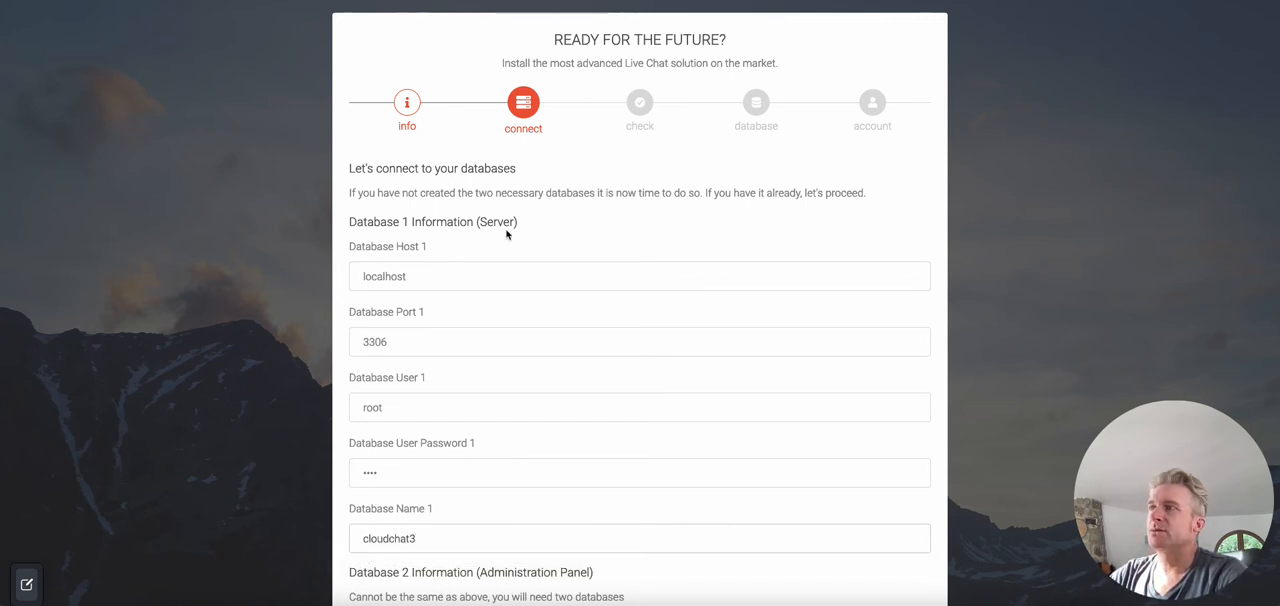
Step: Set Database 2's host to localhost and its port to 3306
{"action": "scroll", "coordinate": [504, 234], "scroll_direction": "down", "scroll_amount": 3}
{"action": "left_click", "coordinate": [443, 332]}
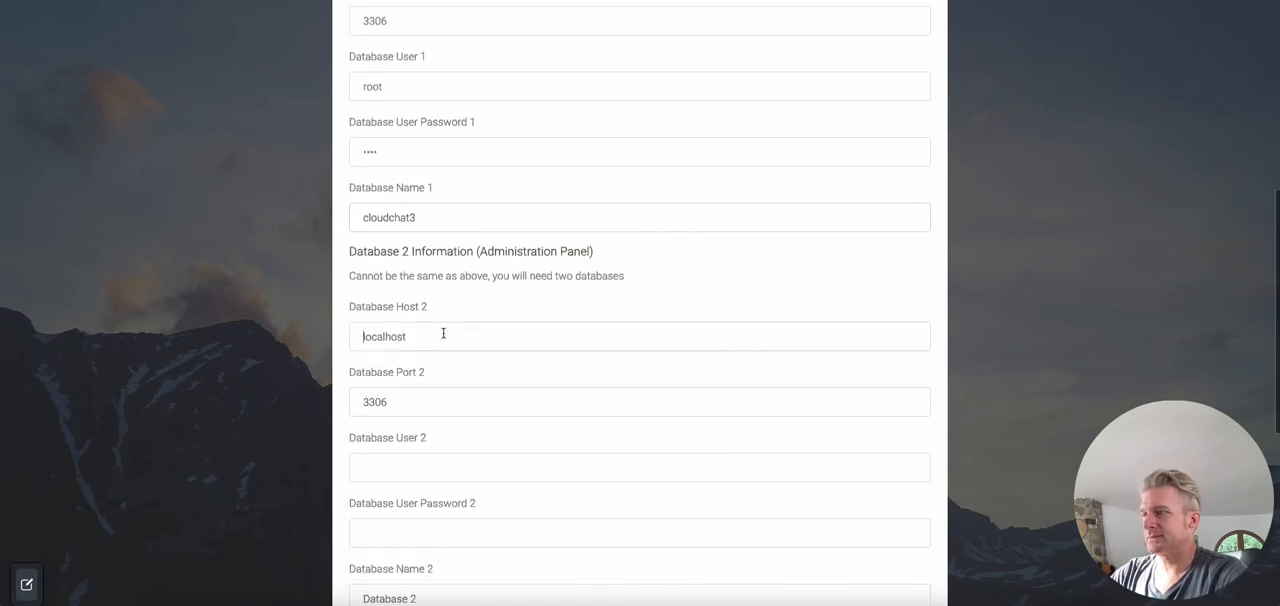
{"action": "type", "text": "localhost"}
{"action": "key", "text": "Tab"}
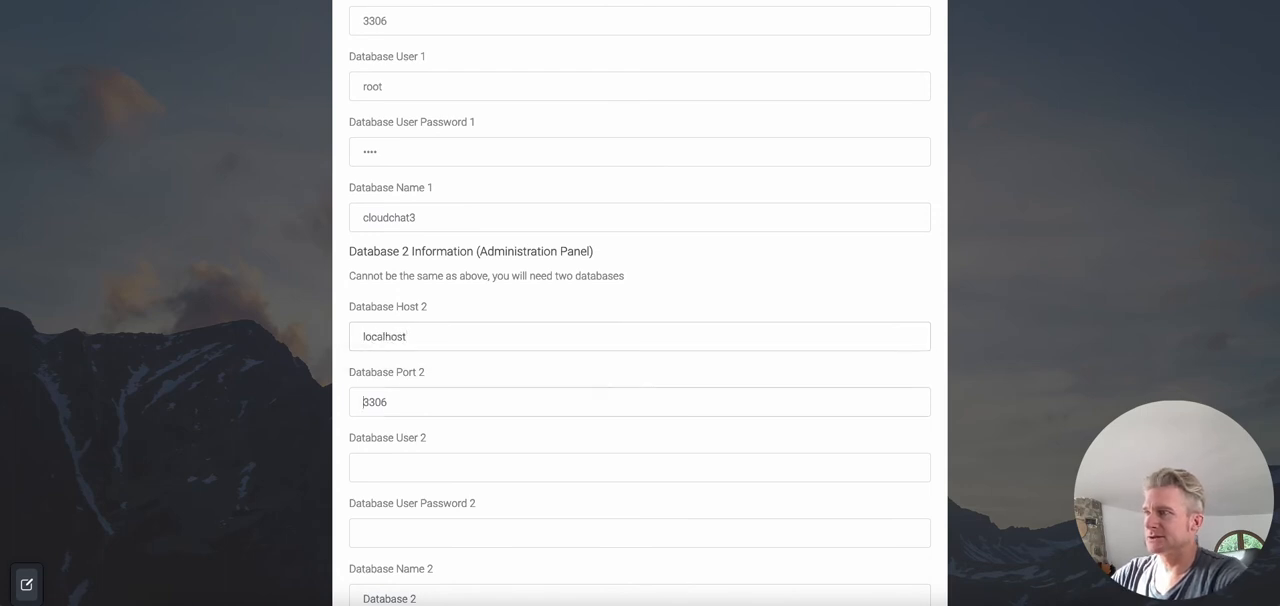
{"action": "type", "text": "3306"}
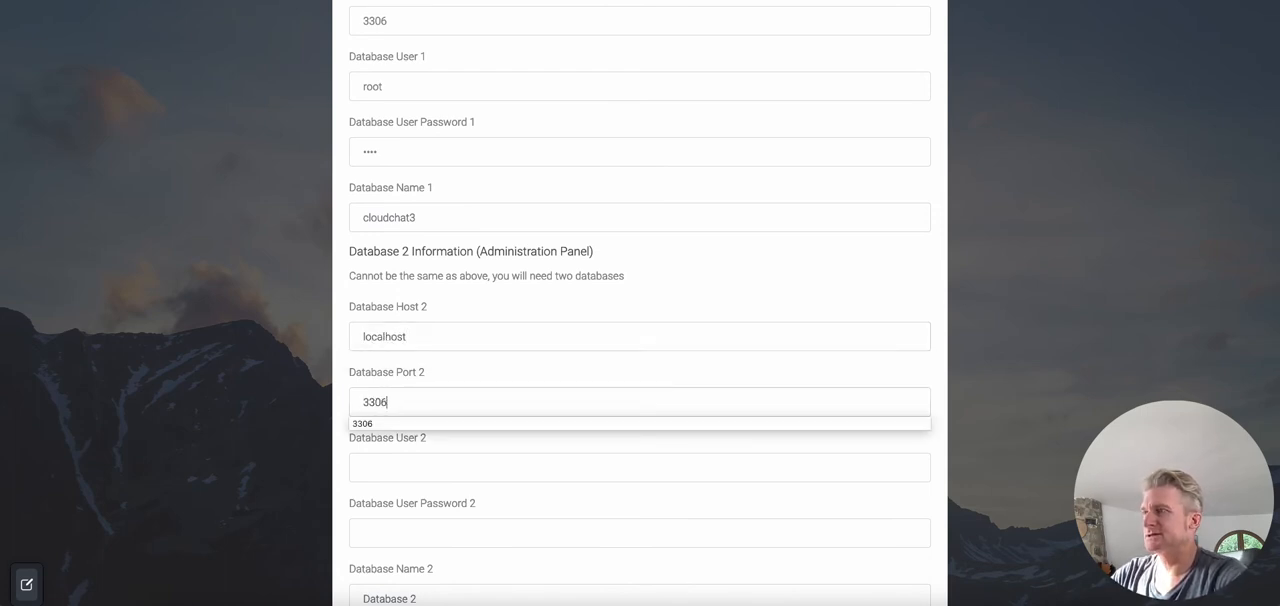
Step: Set Database 2's user to root, enter its user password, and name the database cloudchatserver
{"action": "key", "text": "Tab"}
{"action": "type", "text": "root"}
{"action": "key", "text": "Tab"}
{"action": "type", "text": "root"}
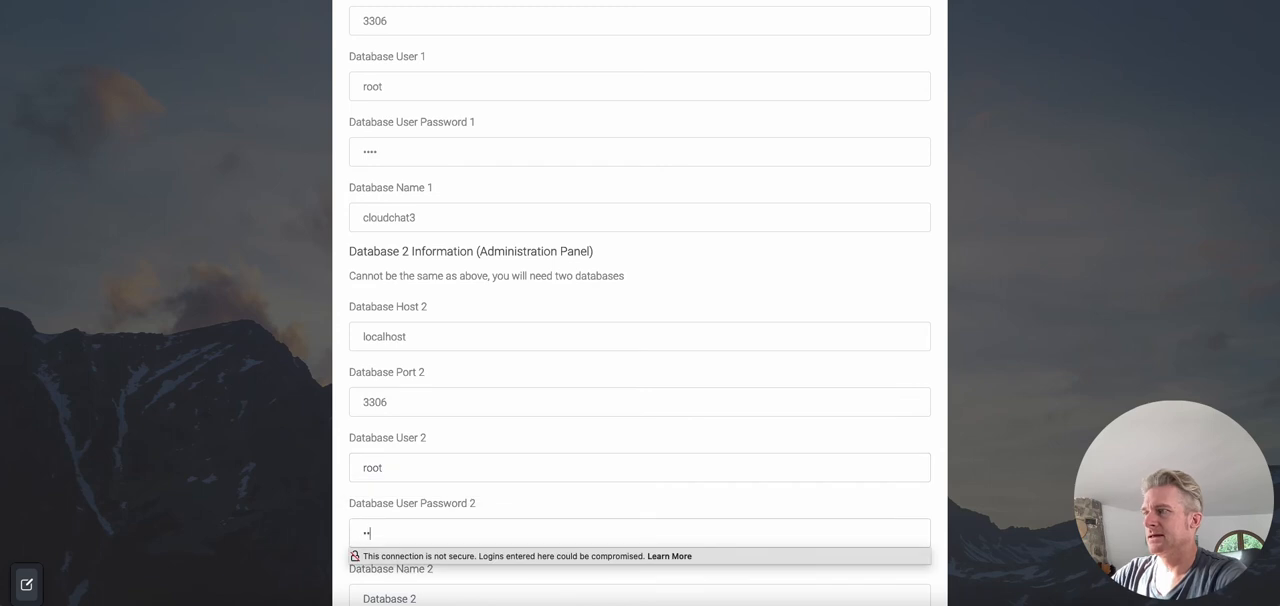
{"action": "scroll", "coordinate": [446, 337], "scroll_direction": "down", "scroll_amount": 2}
{"action": "scroll", "coordinate": [446, 337], "scroll_direction": "down", "scroll_amount": 2}
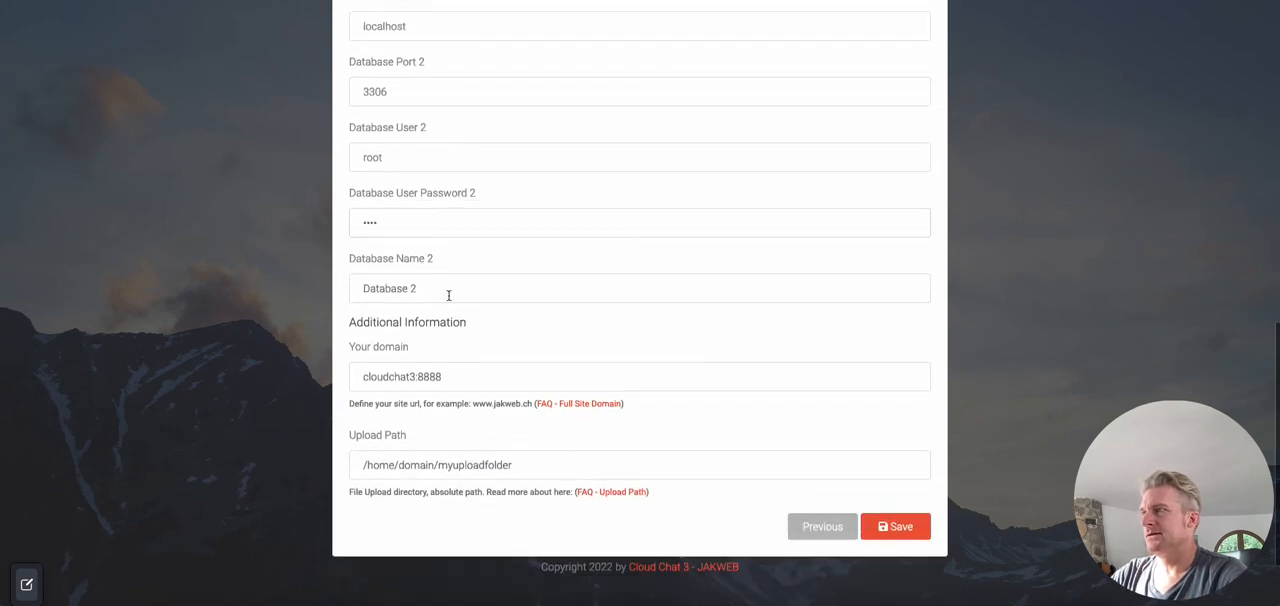
{"action": "left_click", "coordinate": [446, 291]}
{"action": "left_click", "coordinate": [449, 306]}
Step: Set the domain to cloudchat3:8888 and the upload path to /Applications/MAMP/cc3_upload
{"action": "left_click", "coordinate": [477, 374]}
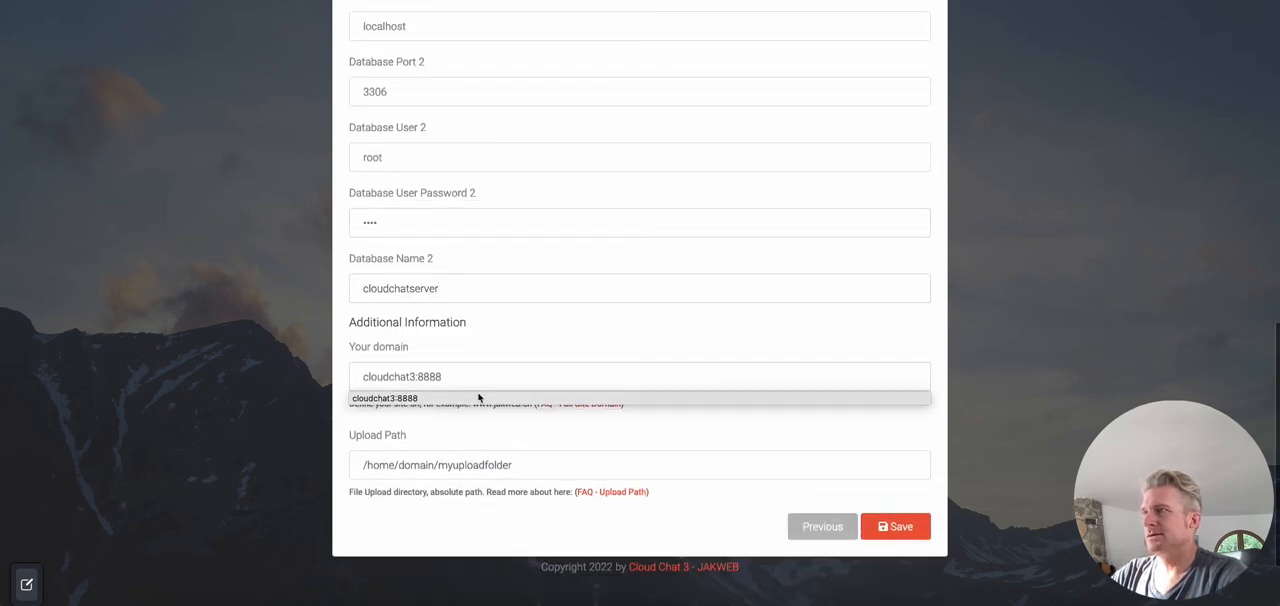
{"action": "left_click", "coordinate": [477, 397]}
{"action": "left_click", "coordinate": [531, 472]}
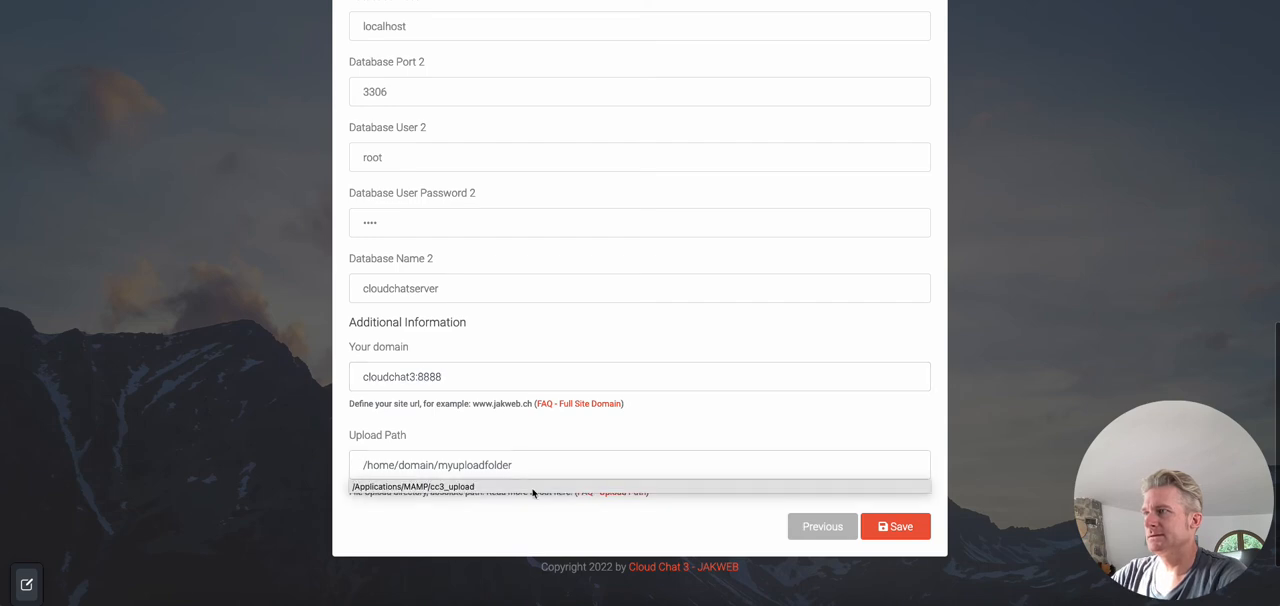
{"action": "left_click", "coordinate": [531, 490]}
Step: Review the connection details of both databases and save them
{"action": "scroll", "coordinate": [655, 447], "scroll_direction": "up", "scroll_amount": 3}
{"action": "scroll", "coordinate": [655, 447], "scroll_direction": "up", "scroll_amount": 3}
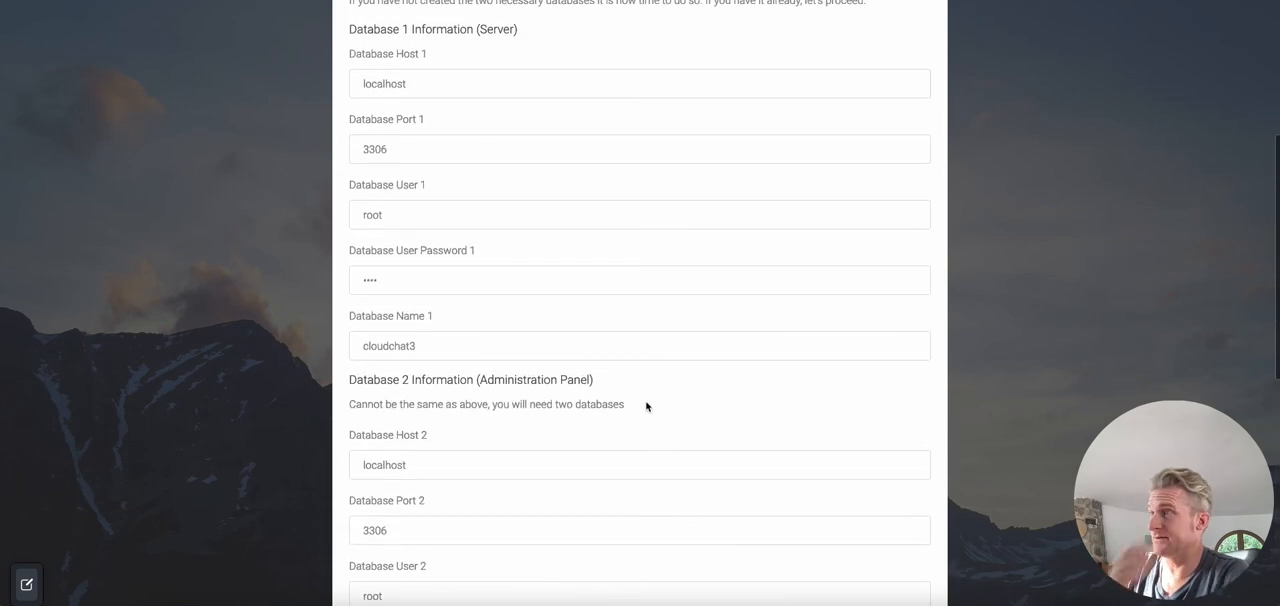
{"action": "scroll", "coordinate": [646, 406], "scroll_direction": "up", "scroll_amount": 3}
{"action": "scroll", "coordinate": [646, 400], "scroll_direction": "down", "scroll_amount": 10}
{"action": "left_click", "coordinate": [905, 434]}
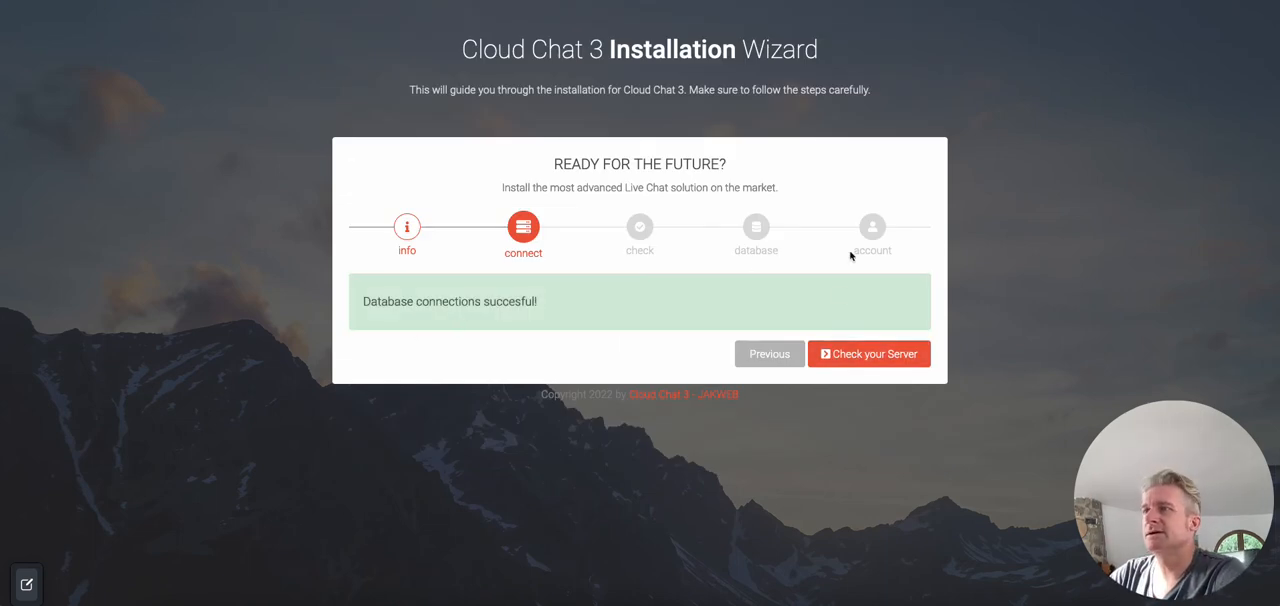
Step: Run the server check and install the databases, continuing to the account creation form
{"action": "left_click", "coordinate": [896, 353]}
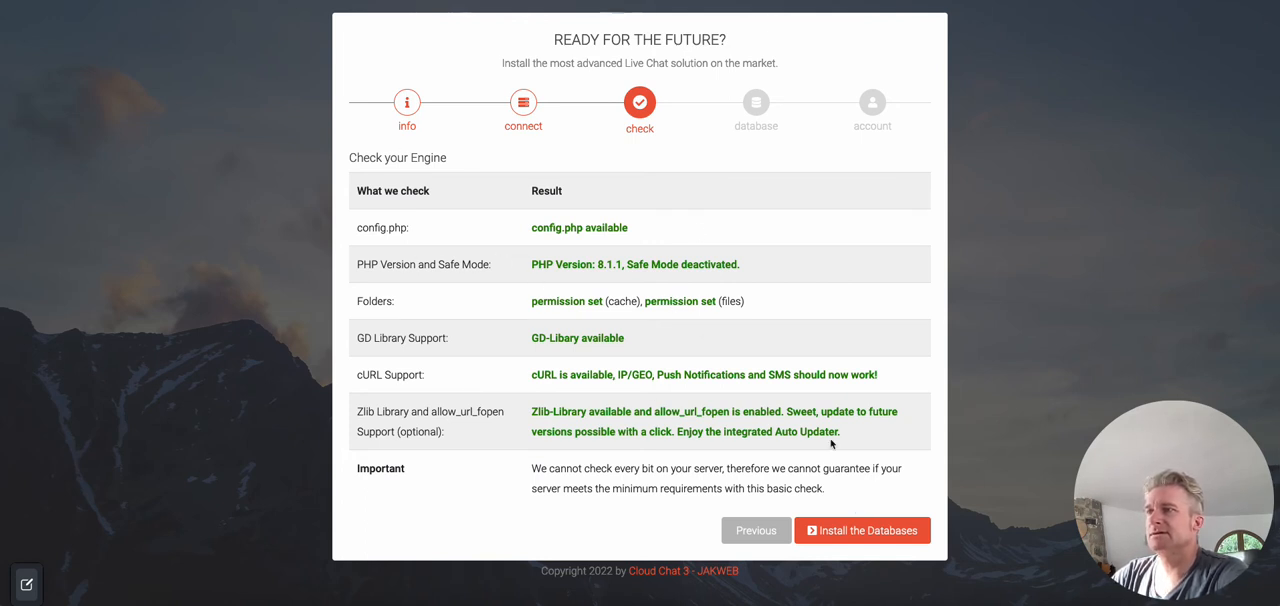
{"action": "left_click", "coordinate": [853, 531]}
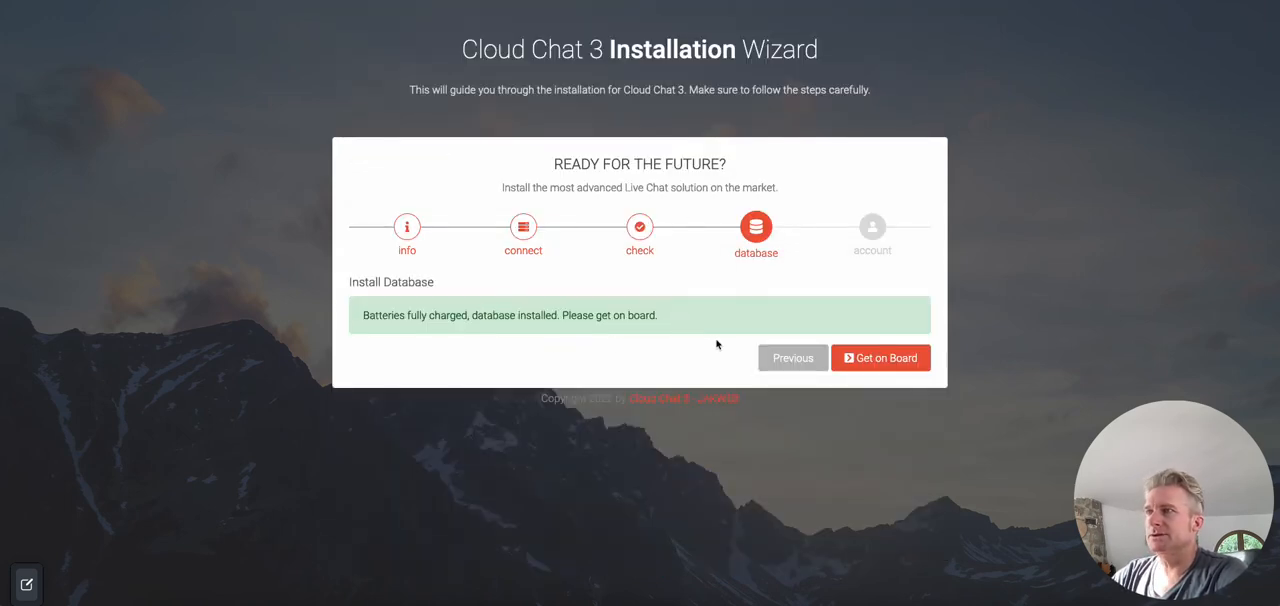
{"action": "left_click", "coordinate": [878, 358]}
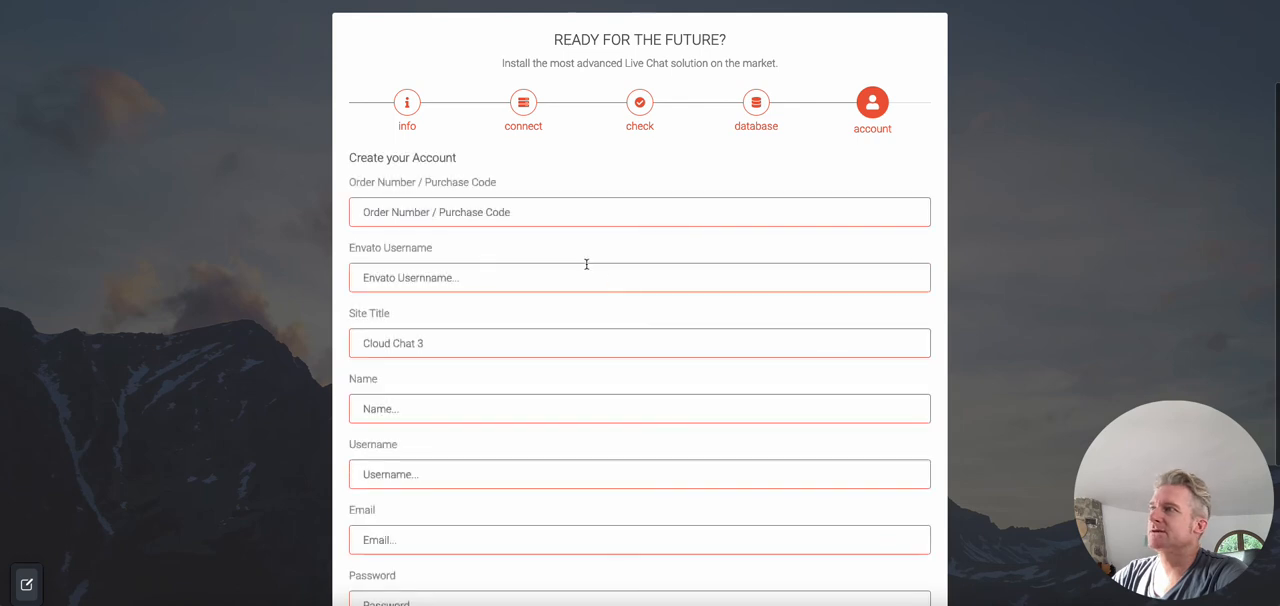
Step: Fill in the order number / purchase code and the Envato username for the new account
{"action": "left_click", "coordinate": [508, 211]}
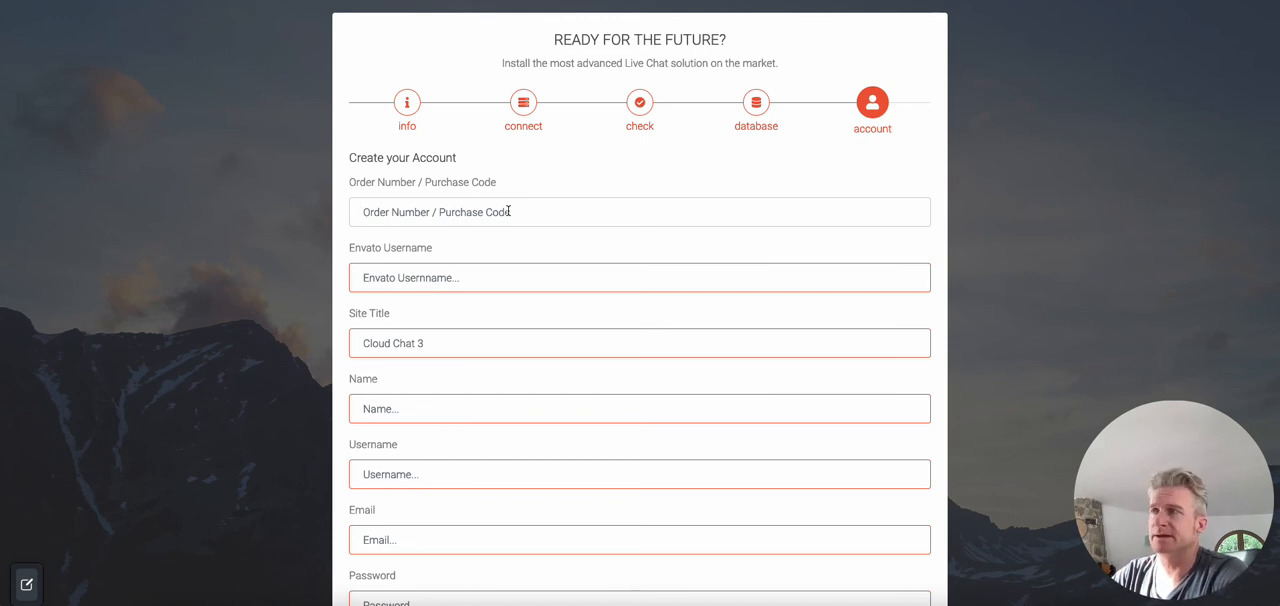
{"action": "type", "text": "asdfjasdfasdf"}
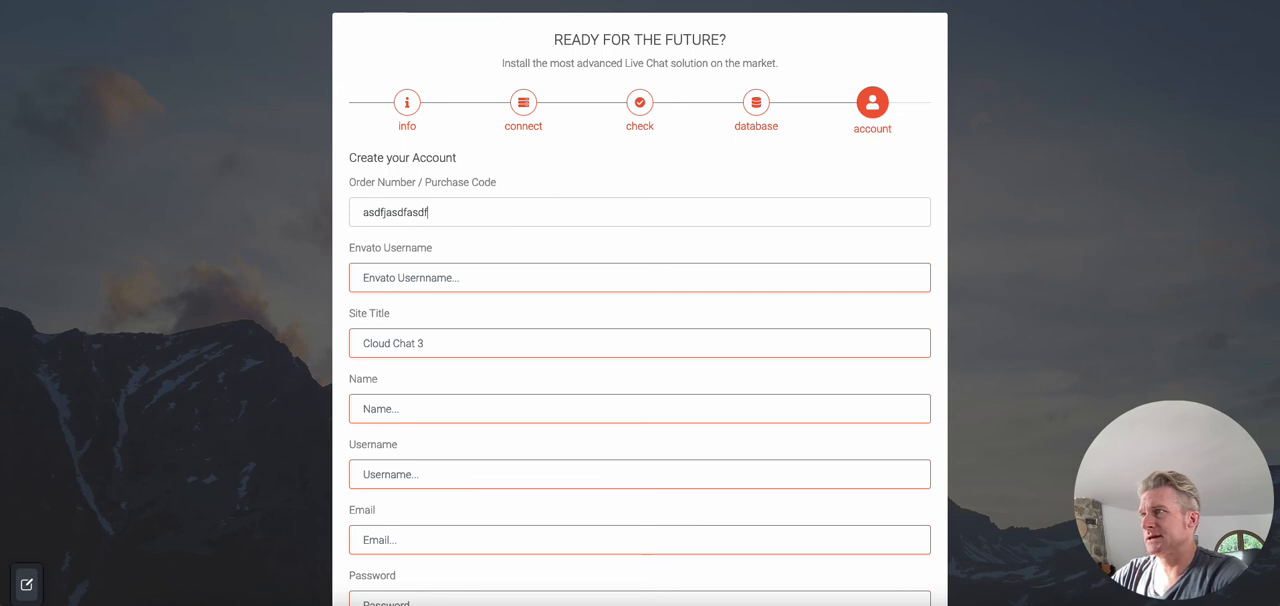
{"action": "key", "text": "Tab"}
{"action": "type", "text": "asdasdfasdf"}
Step: Set the site title to Cloud Chat 3
{"action": "scroll", "coordinate": [503, 257], "scroll_direction": "down", "scroll_amount": 1}
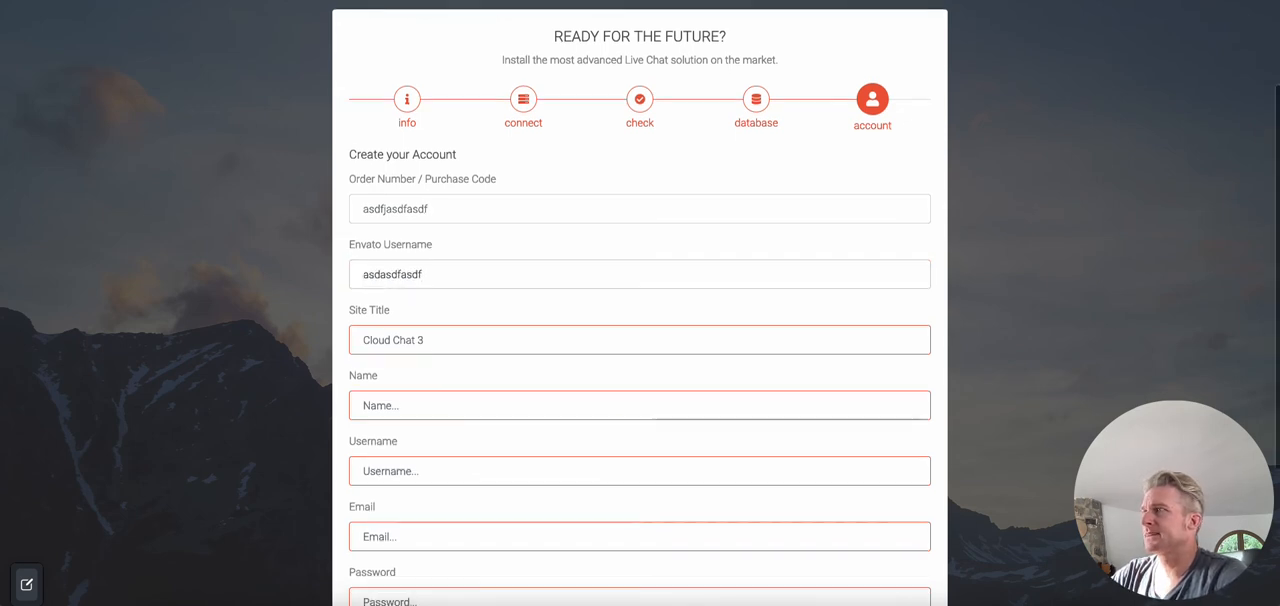
{"action": "left_click", "coordinate": [473, 290]}
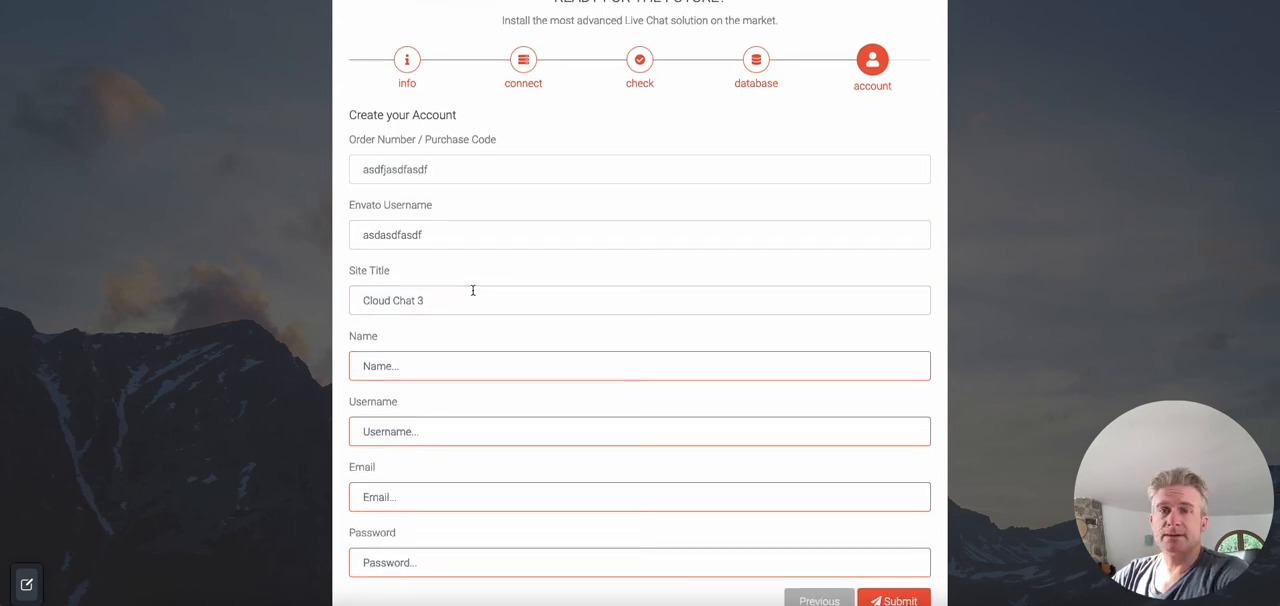
{"action": "key", "text": "ctrl+a"}
{"action": "type", "text": "Cloud Chat 3"}
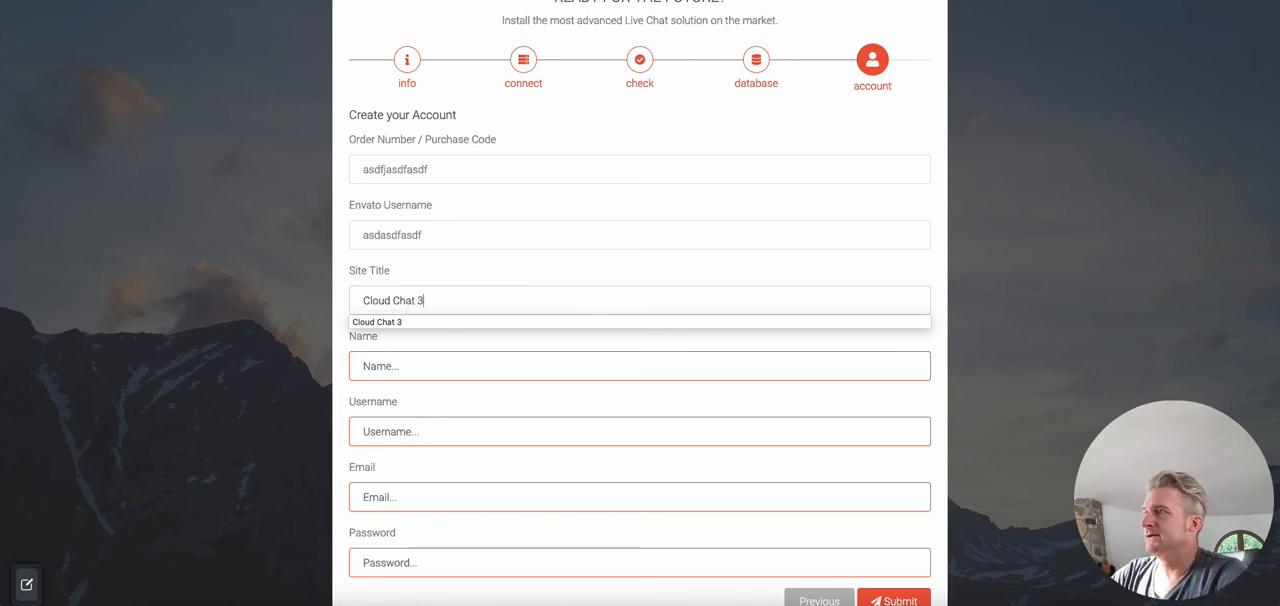
Step: Fill in the account holder's name and username
{"action": "scroll", "coordinate": [449, 337], "scroll_direction": "down", "scroll_amount": 1}
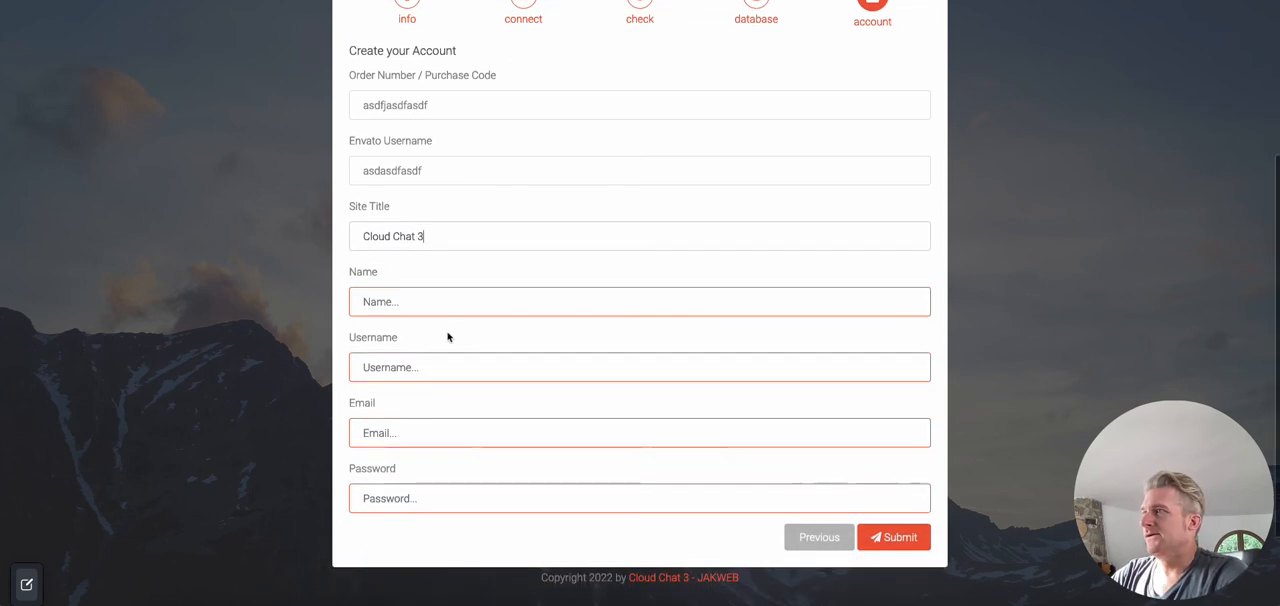
{"action": "left_click", "coordinate": [449, 301]}
{"action": "left_click", "coordinate": [446, 337]}
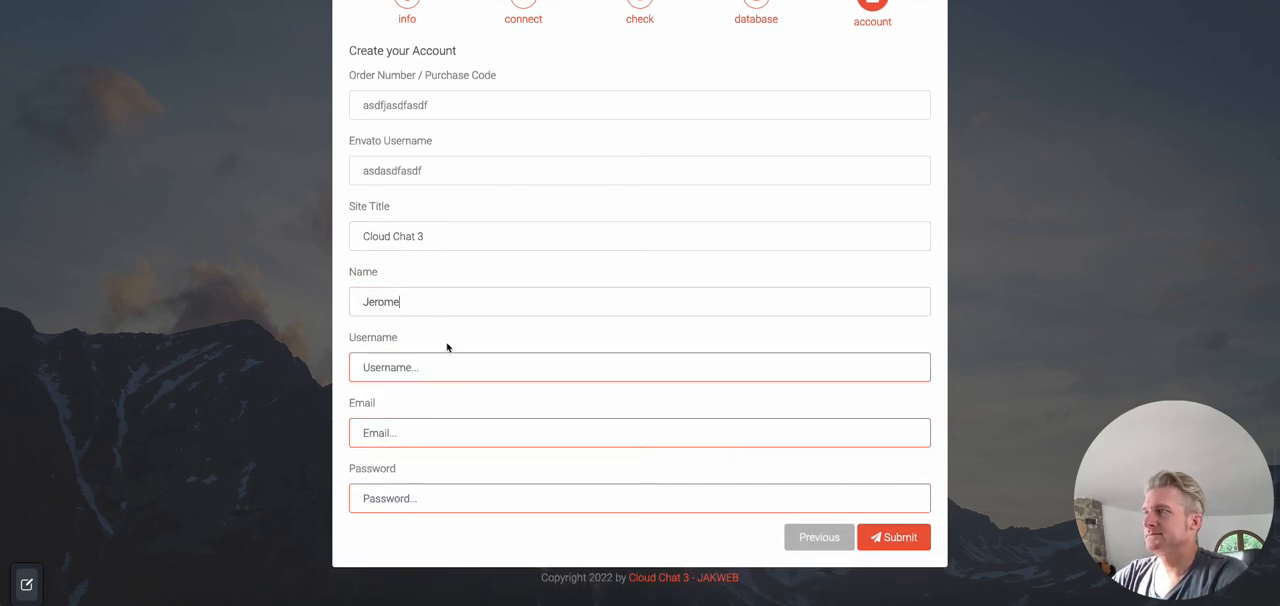
{"action": "left_click", "coordinate": [446, 369]}
{"action": "type", "text": "Jerome"}
Step: Fill in the account's email address and password, and submit the account form
{"action": "key", "text": "Tab"}
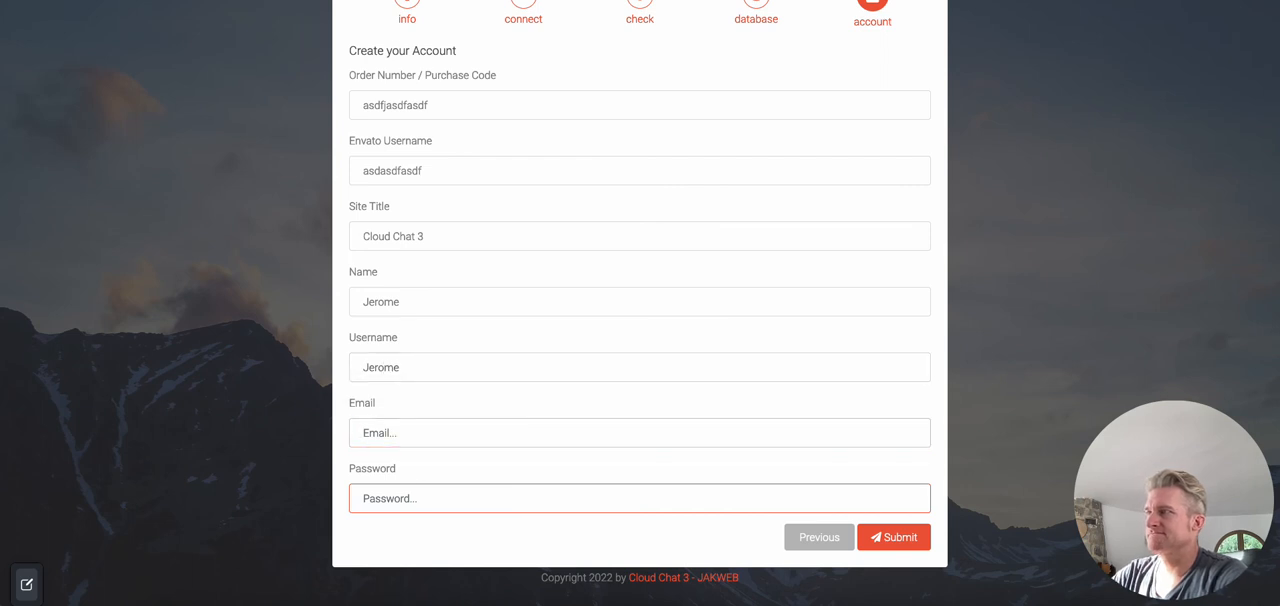
{"action": "type", "text": "jak"}
{"action": "key", "text": "Down"}
{"action": "key", "text": "Return"}
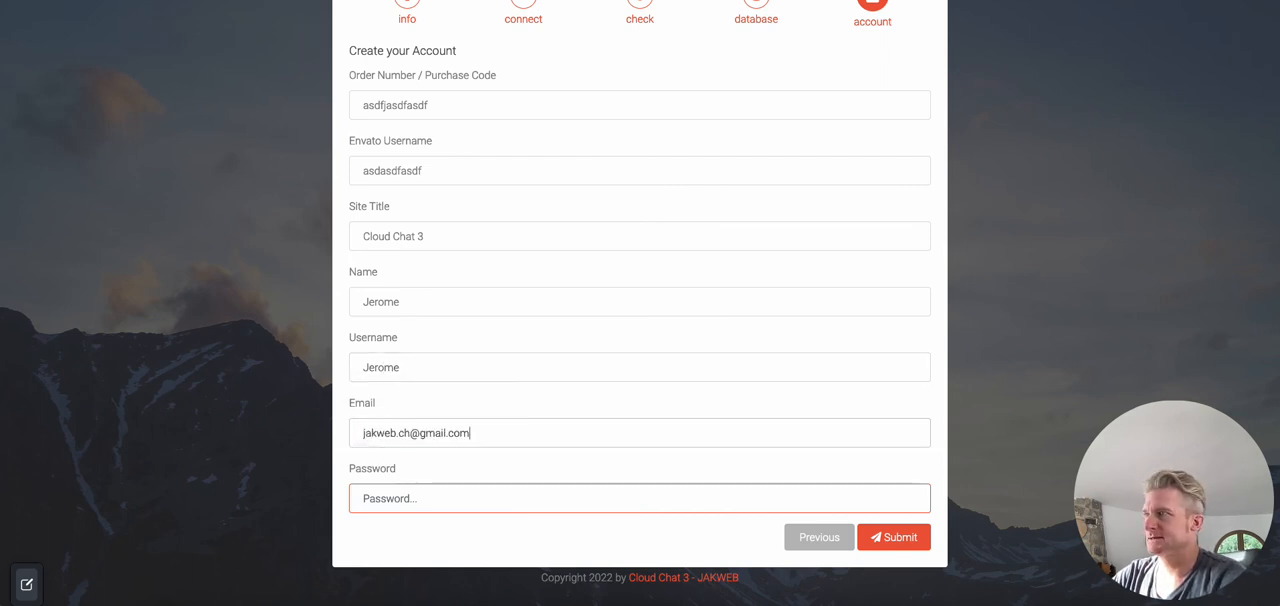
{"action": "key", "text": "Tab"}
{"action": "type", "text": "asdfas"}
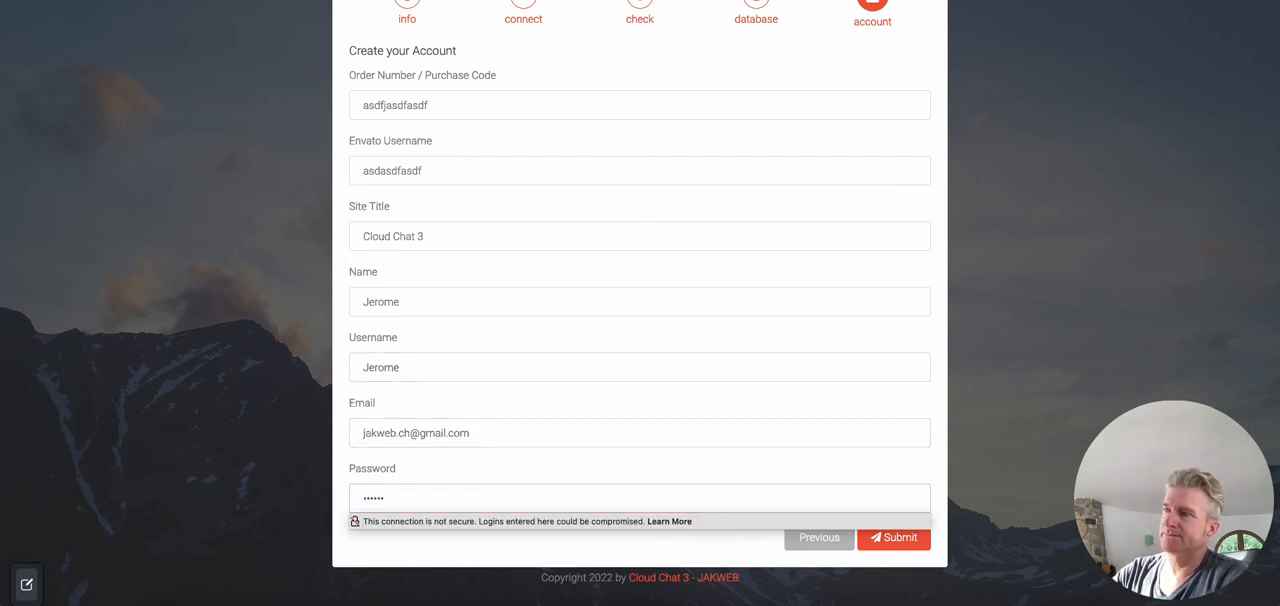
{"action": "type", "text": "df"}
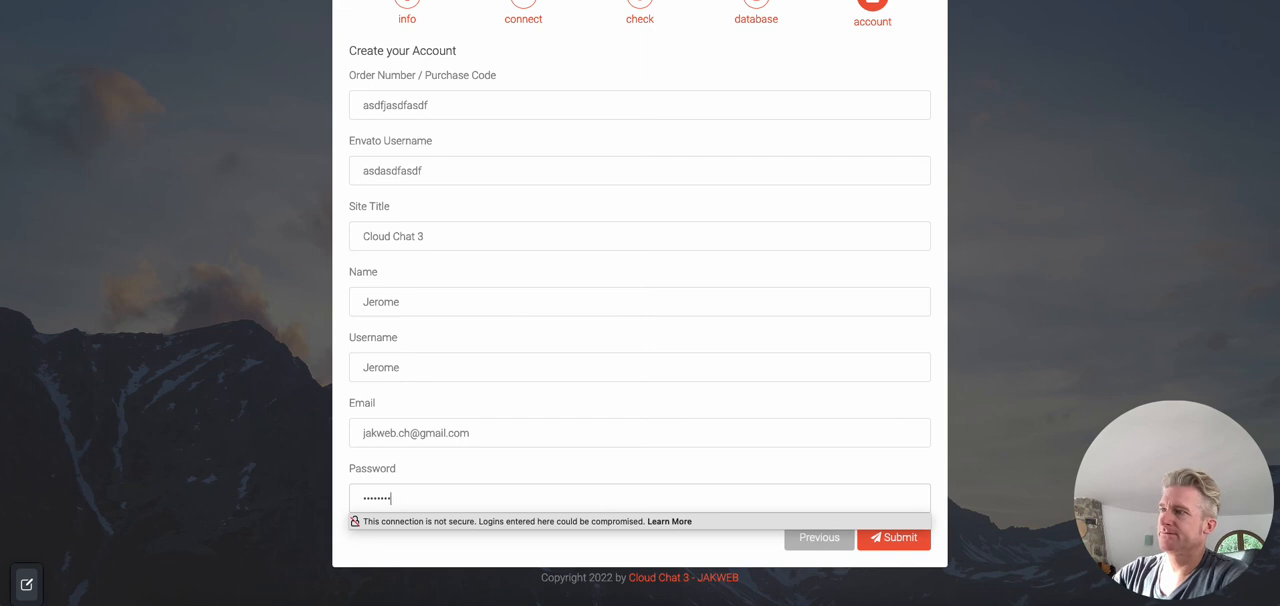
{"action": "left_click", "coordinate": [884, 545]}
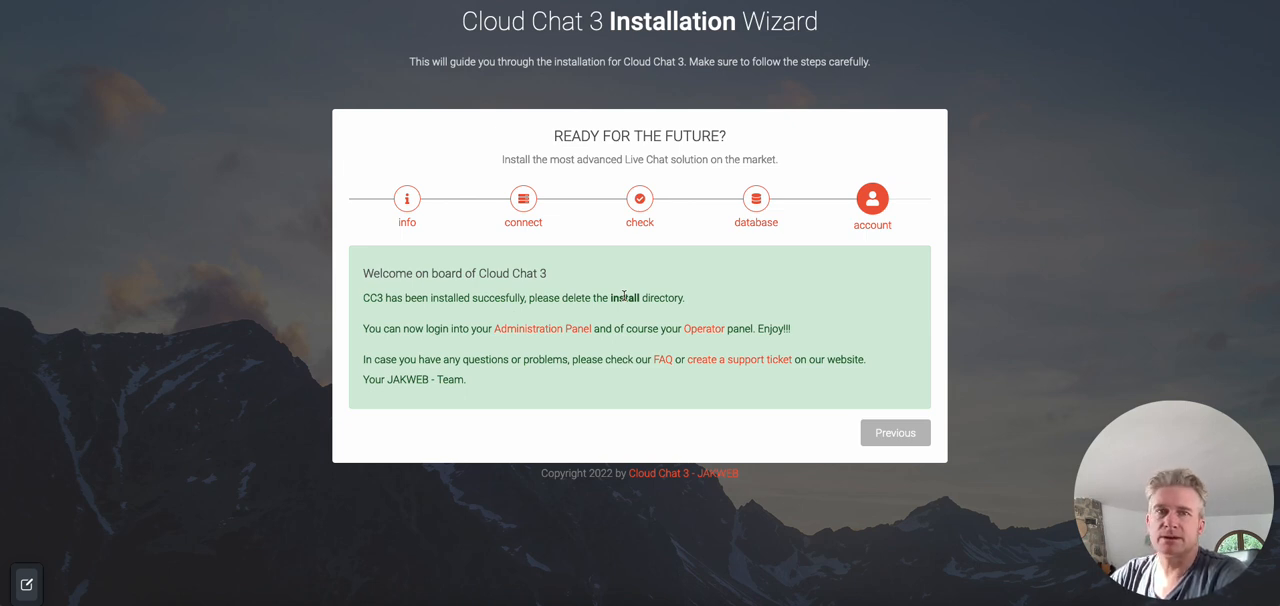
Step: Open the Administration Panel login page from the completed installation, view it, and return to the installation wizard
{"action": "left_click", "coordinate": [521, 336]}
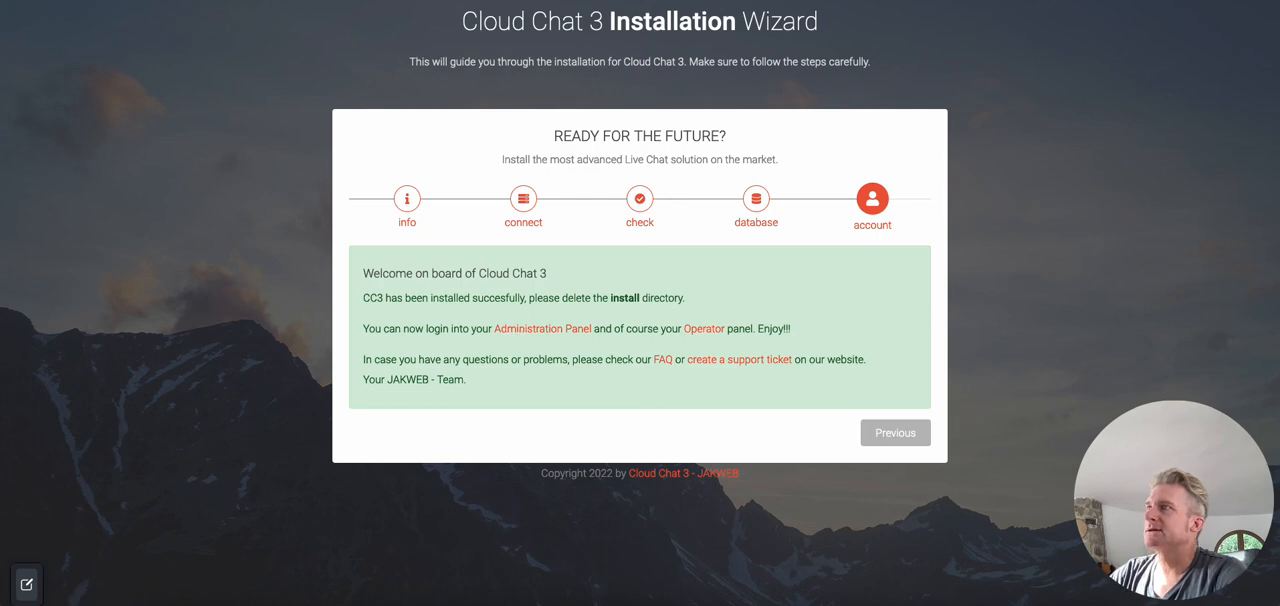
{"action": "key", "text": "ctrl+shift+Tab"}
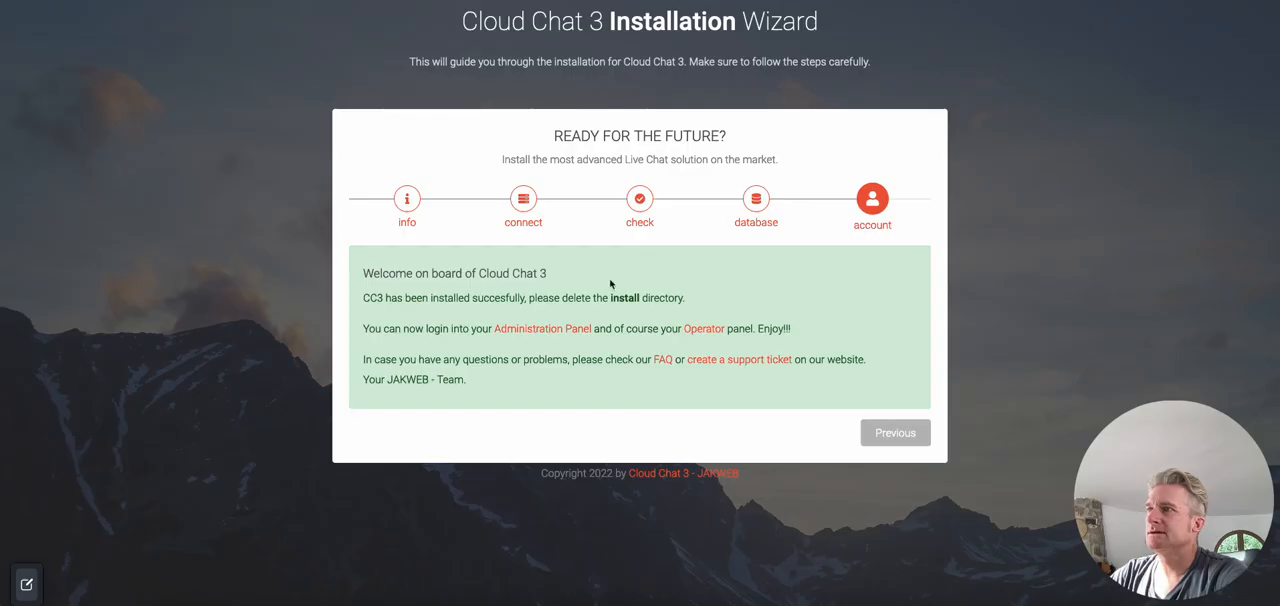
{"action": "key", "text": "ctrl+Tab"}
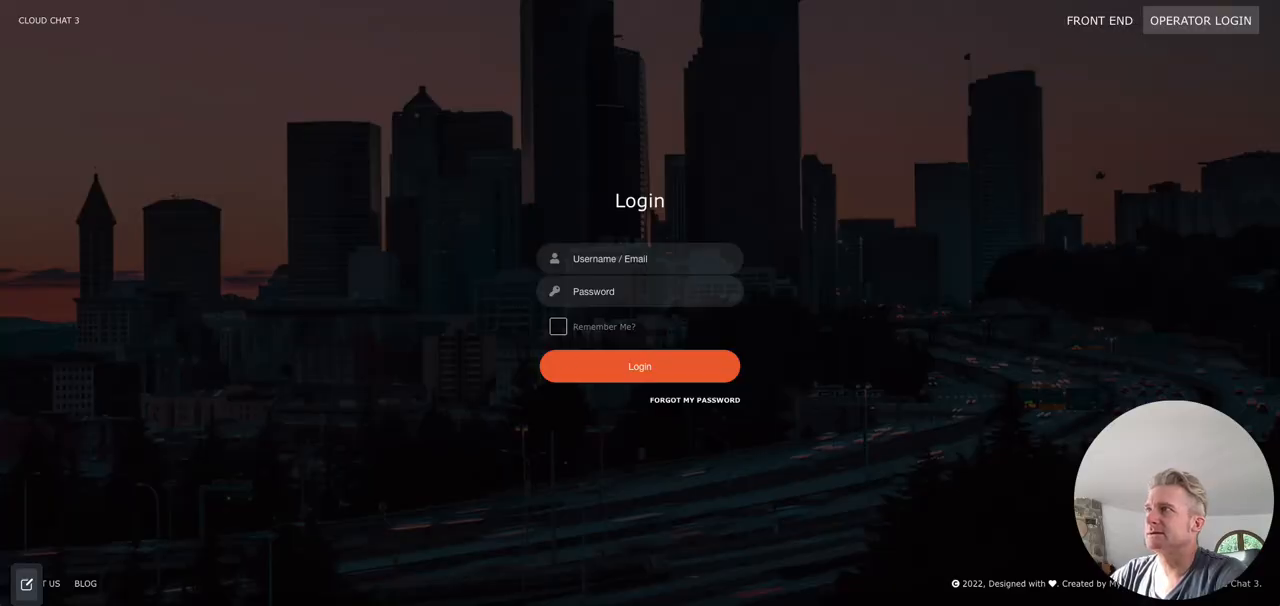
{"action": "key", "text": "ctrl+shift+Tab"}
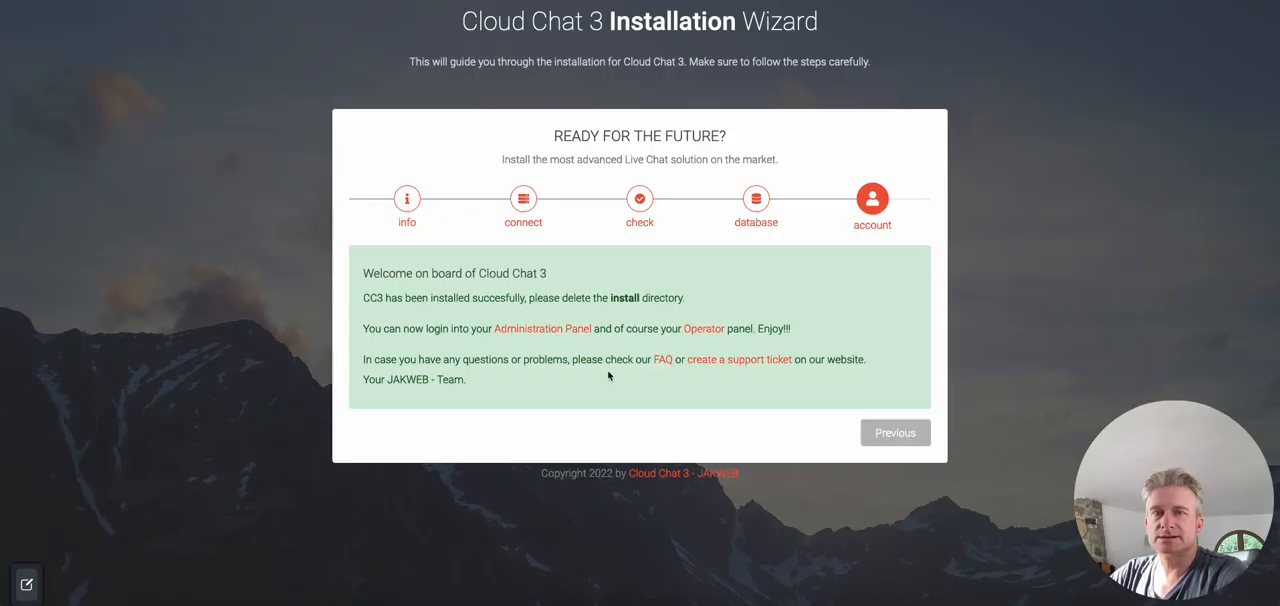